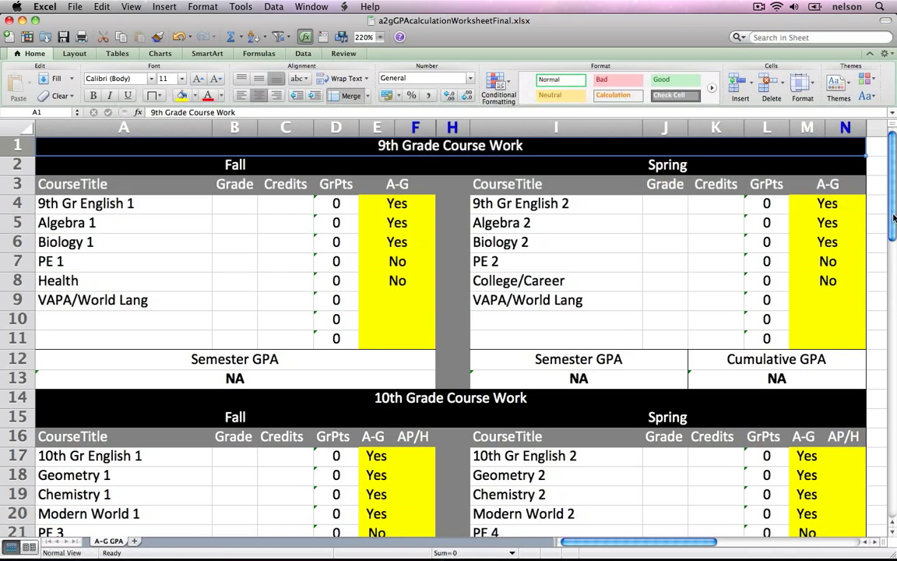
# - Replace the fall VAPA/World Lang course with Spanish 1 and add Advisory below it
pyautogui.press('Down')
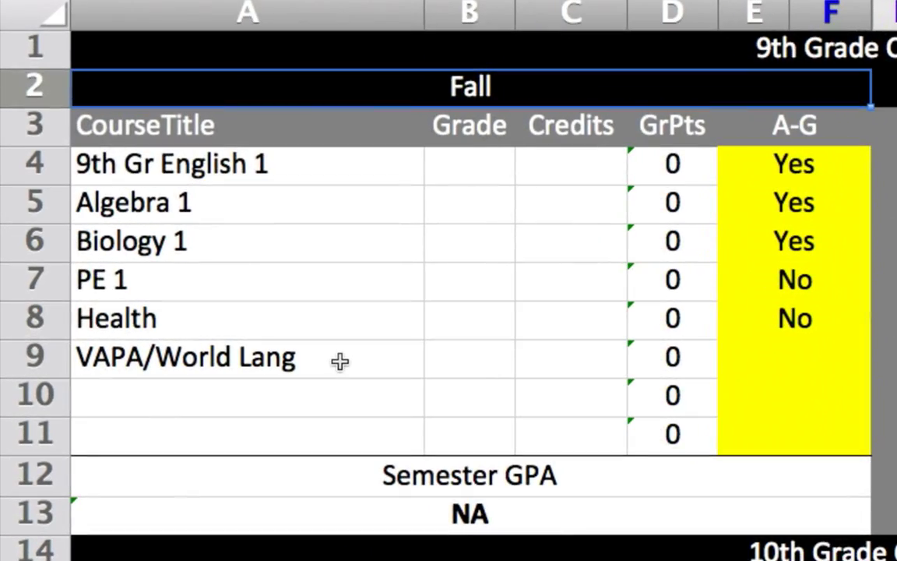
pyautogui.click(341, 361)
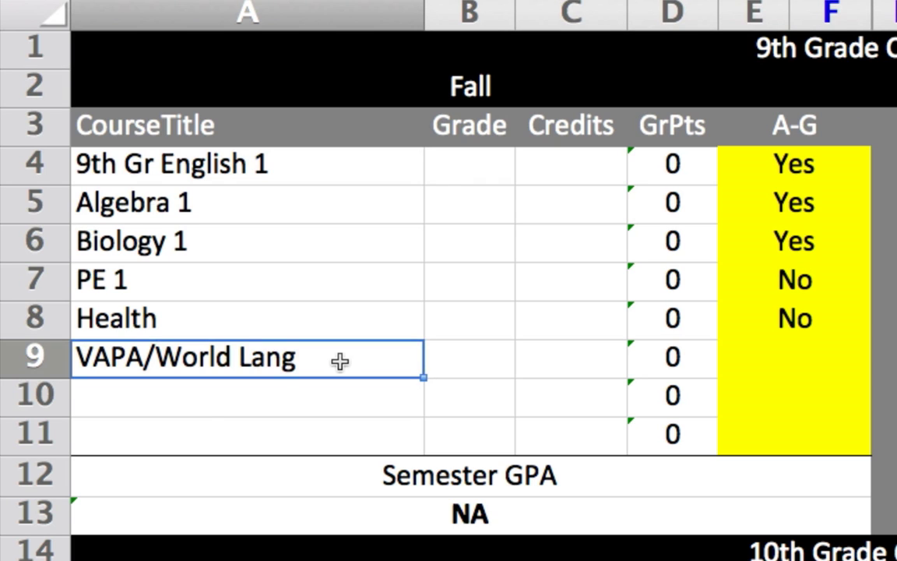
pyautogui.write('Spanish 1')
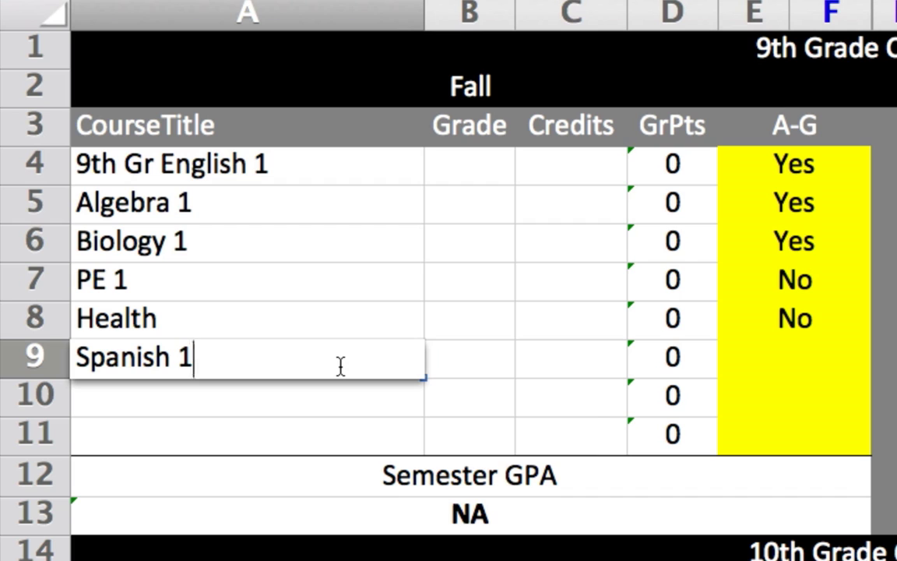
pyautogui.press('Tab')
pyautogui.click(263, 399)
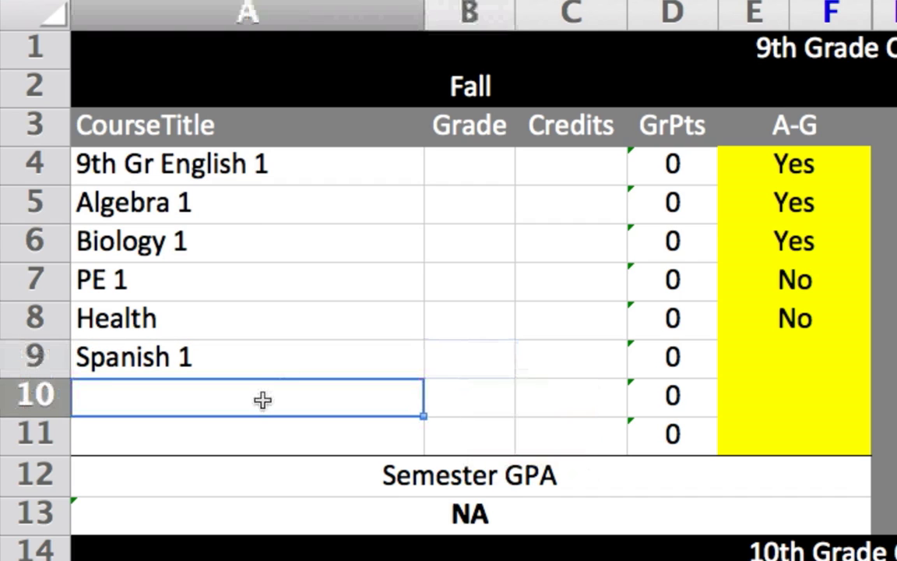
pyautogui.write('Advisory')
pyautogui.press('Return')
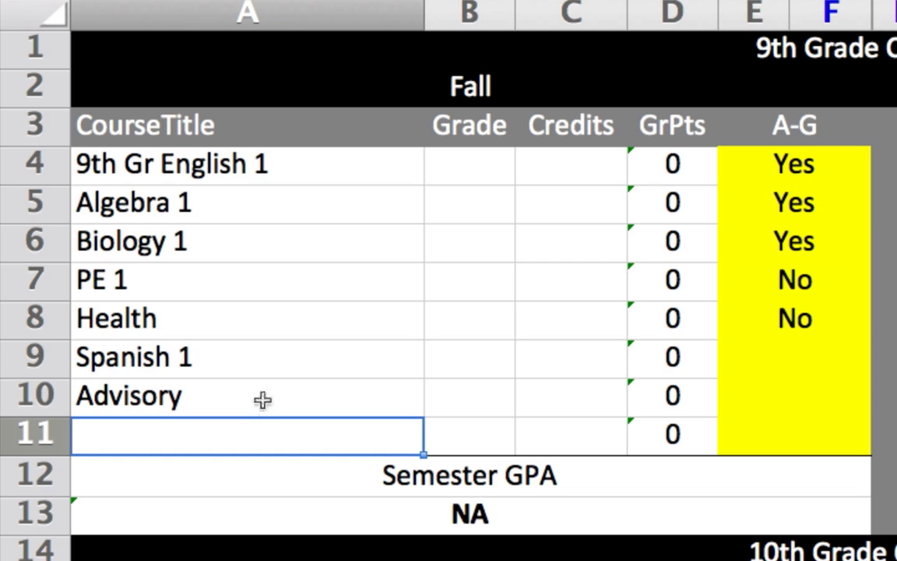
pyautogui.click(466, 169)
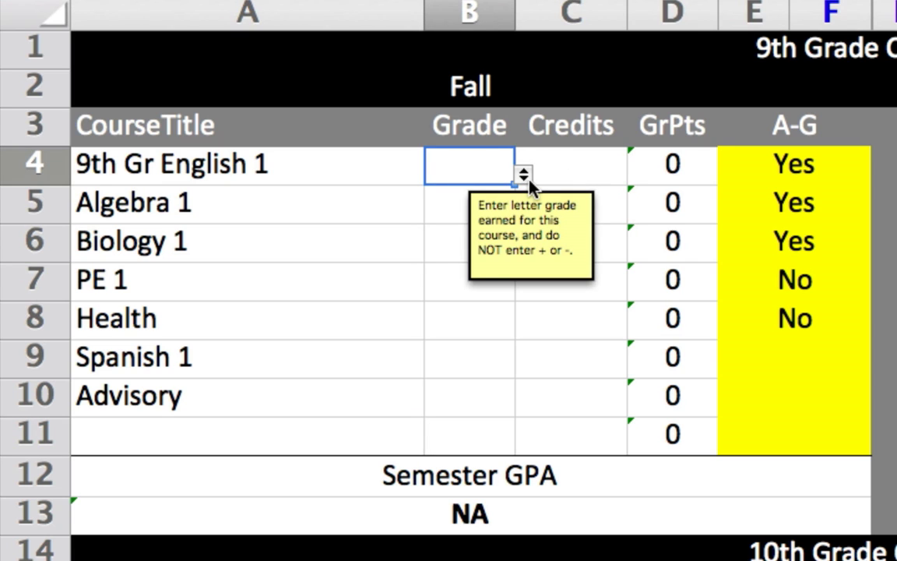
# - Give 9th Gr English 1 an A from the grade dropdown and Algebra 1 a B
pyautogui.click(524, 176)
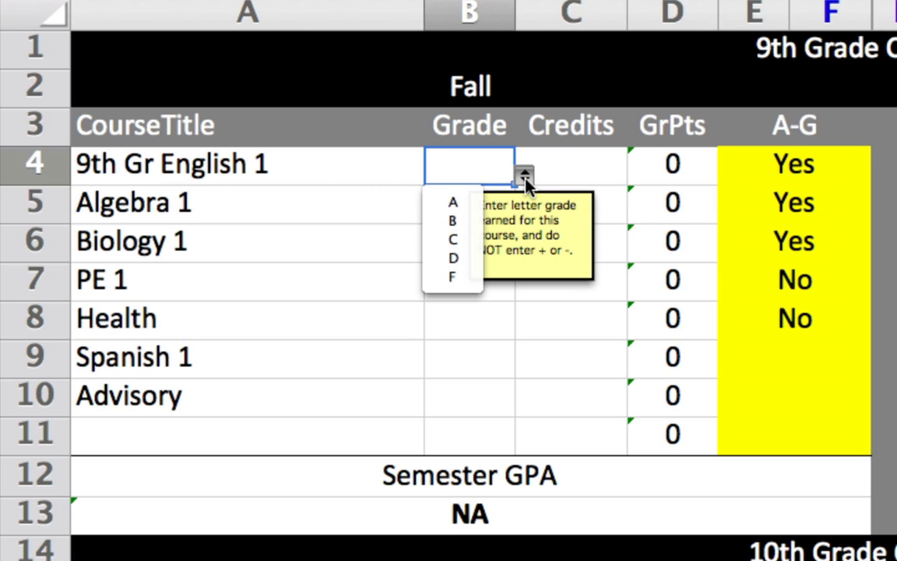
pyautogui.click(453, 202)
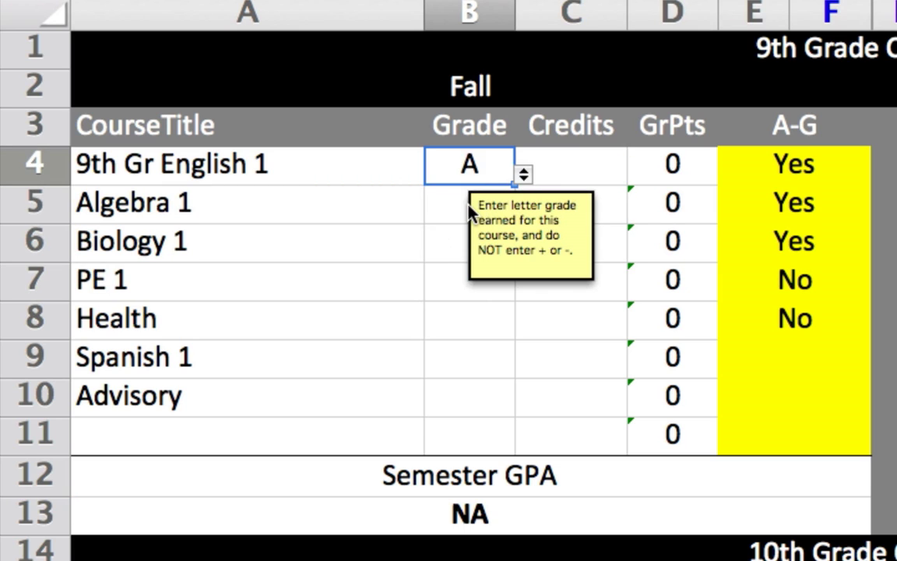
pyautogui.click(470, 209)
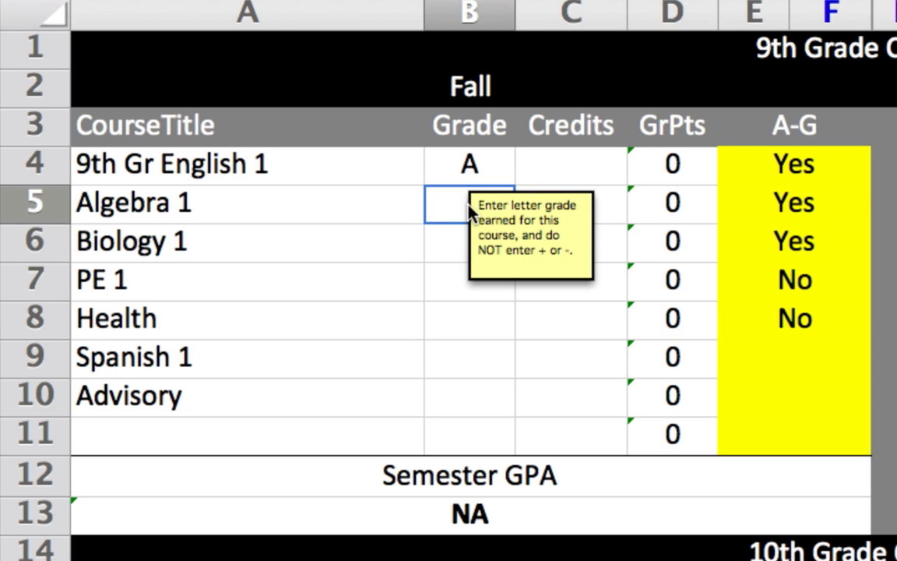
pyautogui.write('B')
pyautogui.press('Return')
# - Enter grades B, C, A, B, A for Biology 1, PE 1, Health, Spanish 1 and Advisory
pyautogui.write('B')
pyautogui.press('Return')
pyautogui.write('C')
pyautogui.press('Return')
pyautogui.write('A')
pyautogui.press('Return')
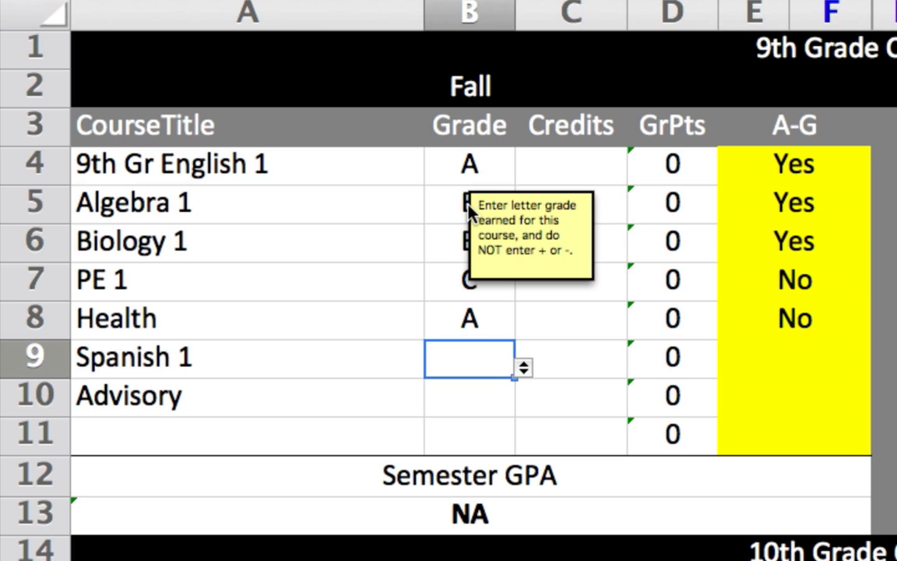
pyautogui.write('B')
pyautogui.press('Return')
pyautogui.write('A')
pyautogui.press('Return')
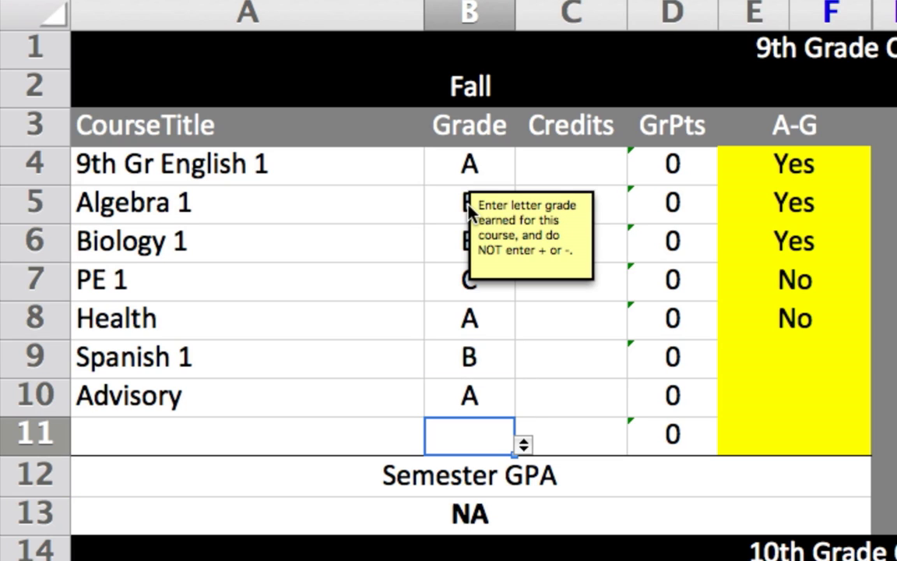
pyautogui.click(395, 440)
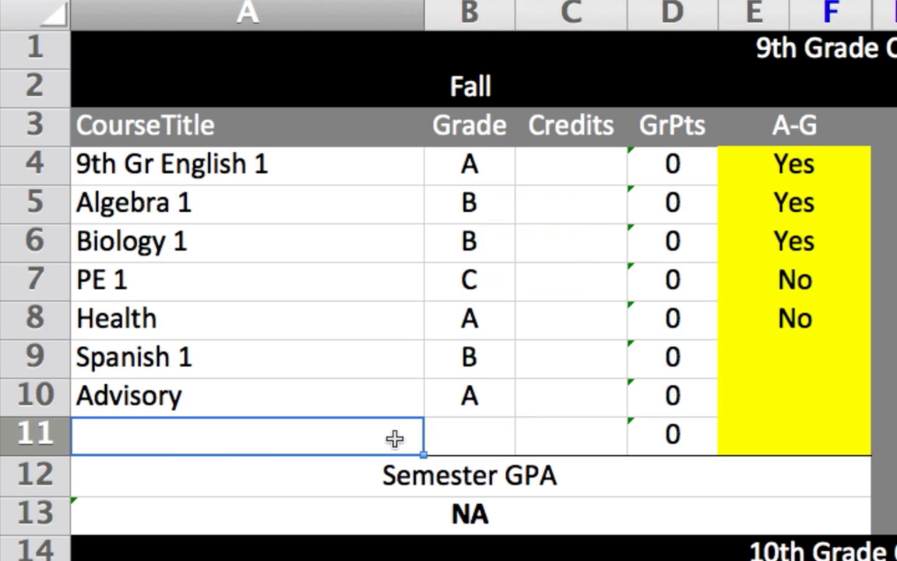
# - Give English 1 through Spanish 1 5 credits each and Advisory 0.5 credits
pyautogui.click(576, 166)
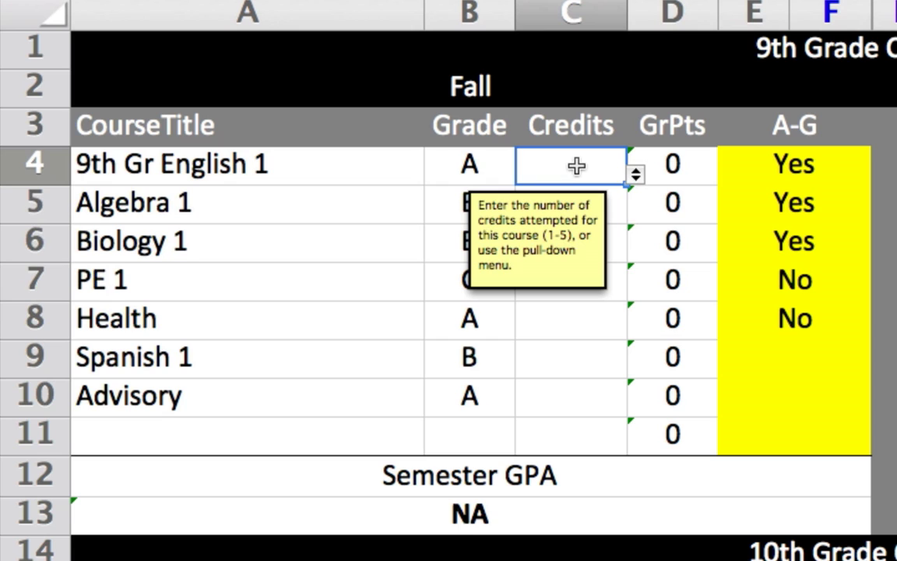
pyautogui.click(636, 176)
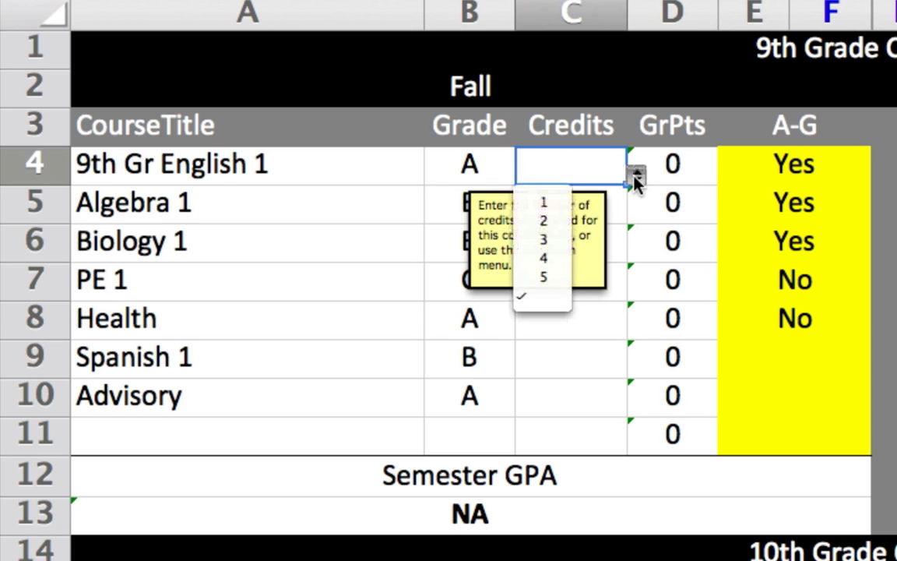
pyautogui.click(544, 276)
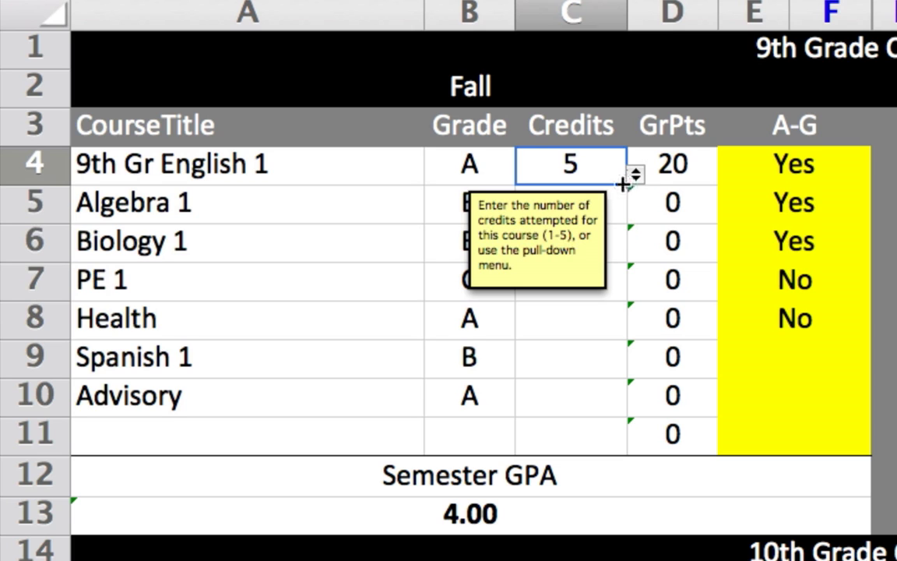
pyautogui.moveTo(623, 184); pyautogui.dragTo(595, 367)
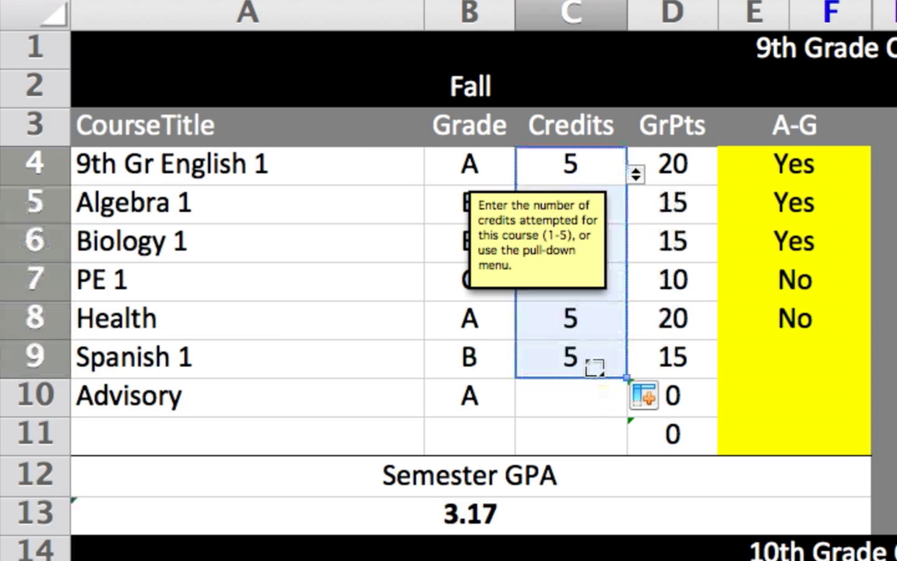
pyautogui.click(570, 396)
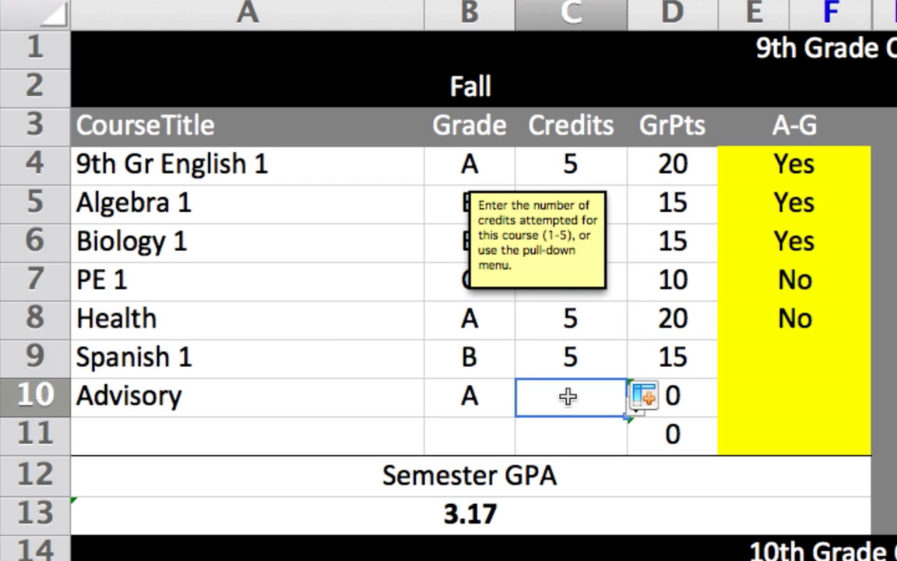
pyautogui.write('0.5')
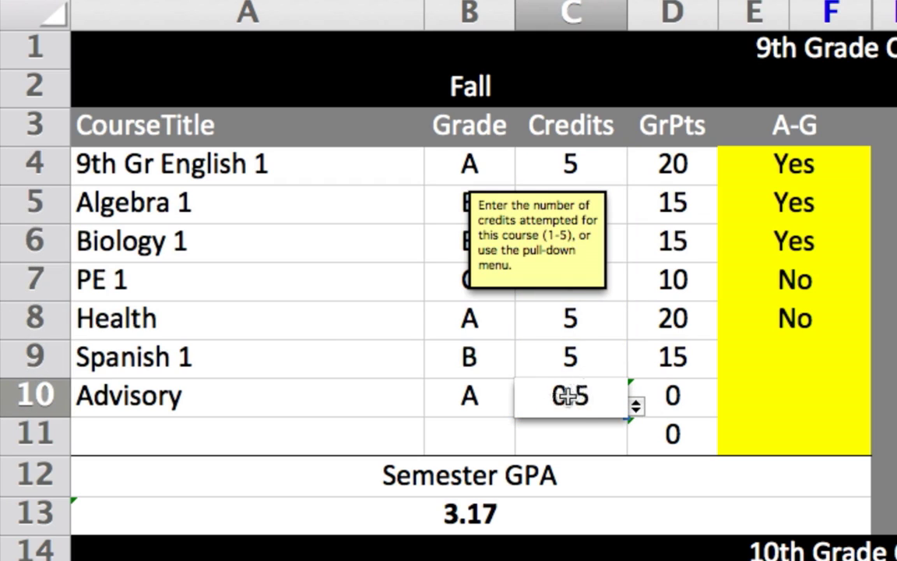
pyautogui.press('Return')
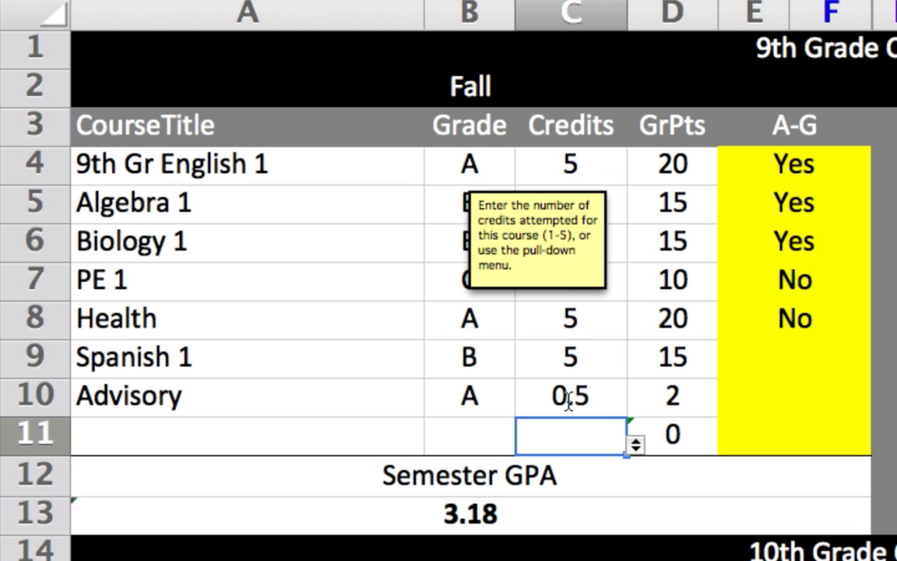
pyautogui.click(298, 445)
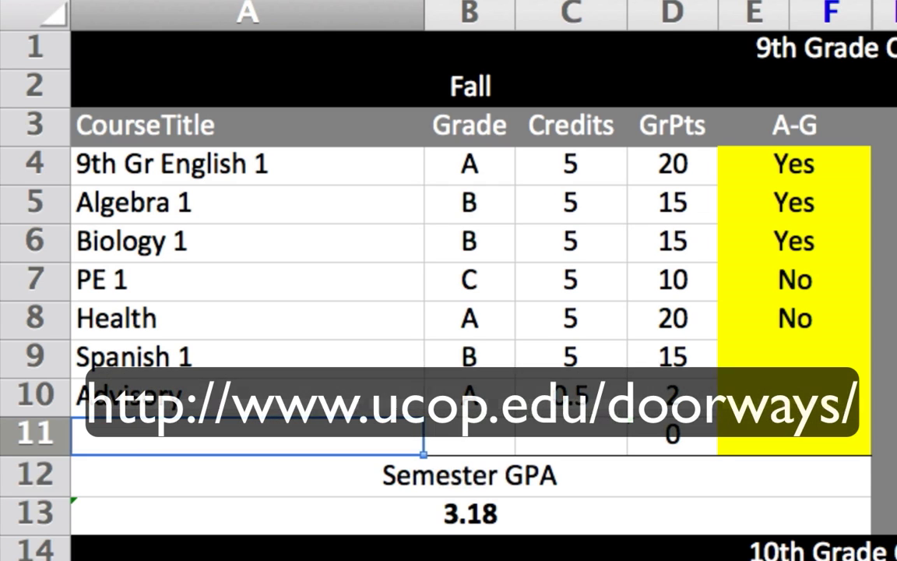
# - Mark Spanish 1 as Yes and Advisory as No for A-G, then check the fall Semester GPA
pyautogui.click(787, 359)
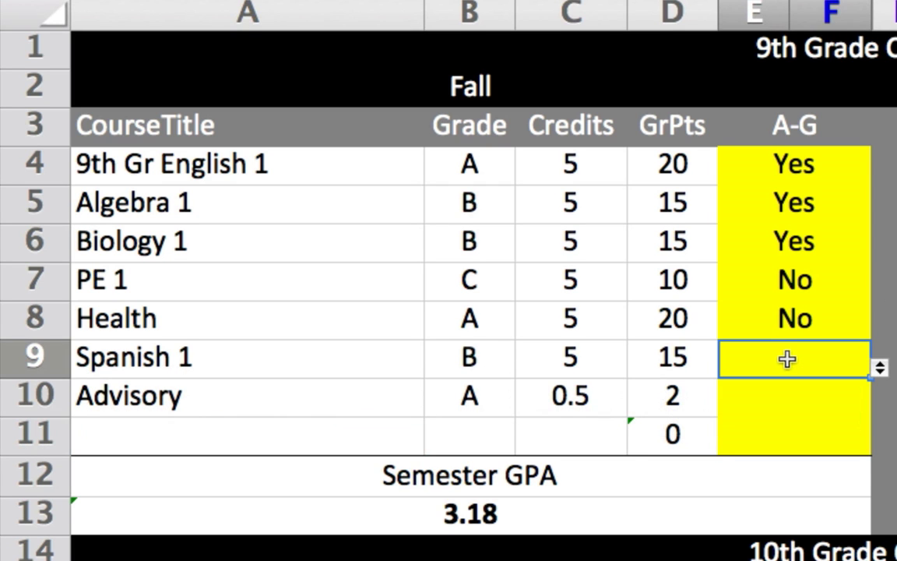
pyautogui.click(879, 368)
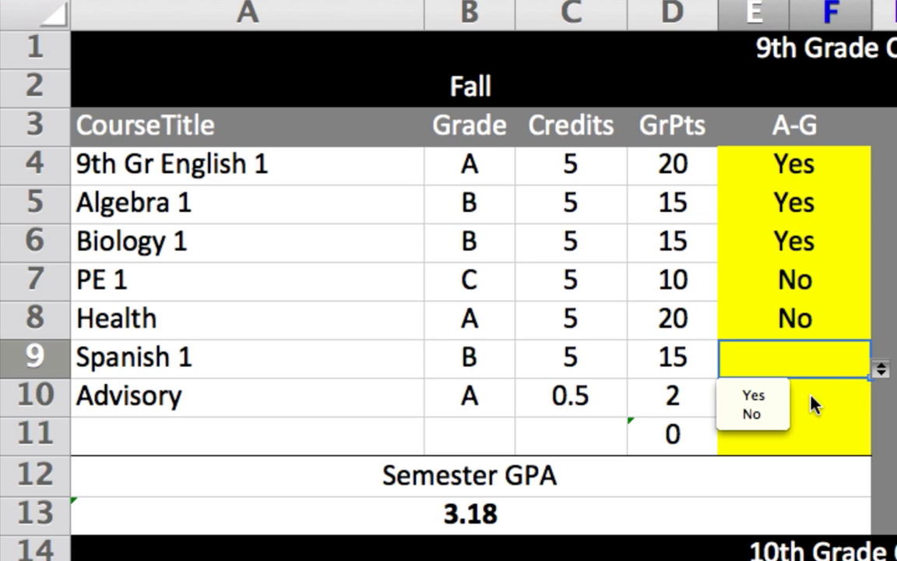
pyautogui.click(773, 401)
pyautogui.click(797, 395)
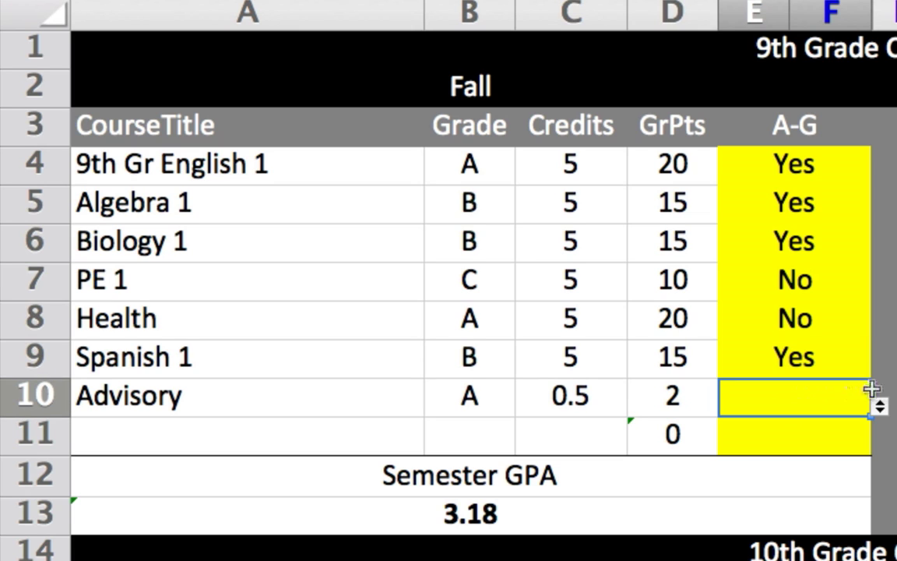
pyautogui.click(880, 407)
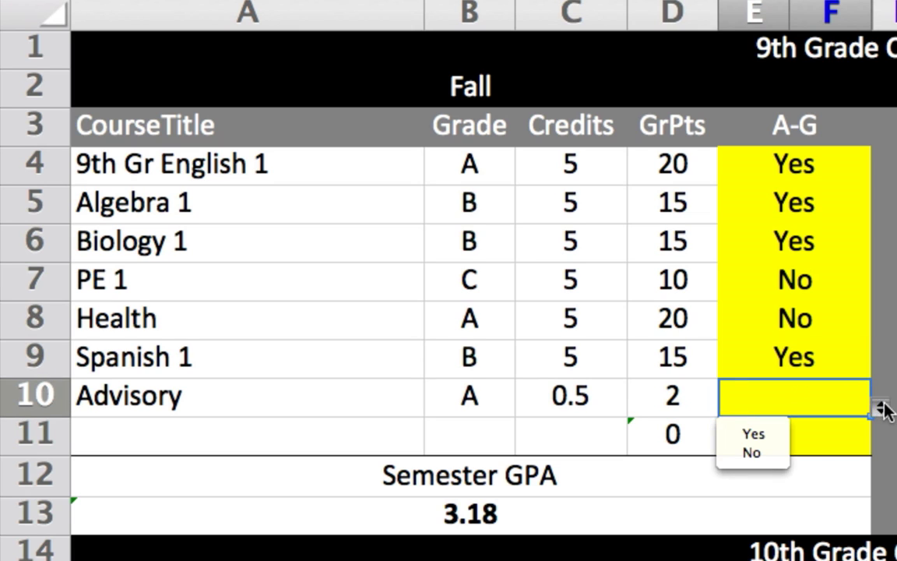
pyautogui.click(749, 452)
pyautogui.click(818, 434)
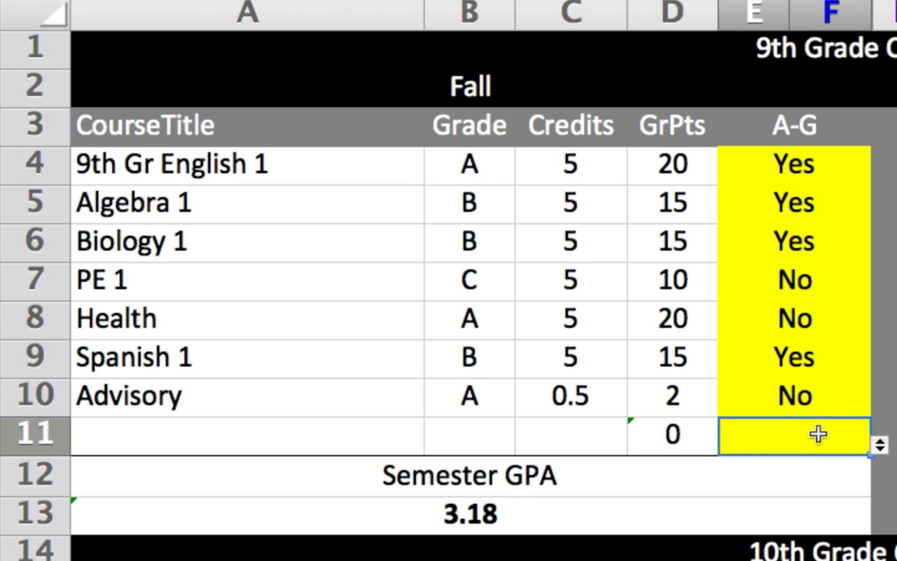
pyautogui.click(655, 514)
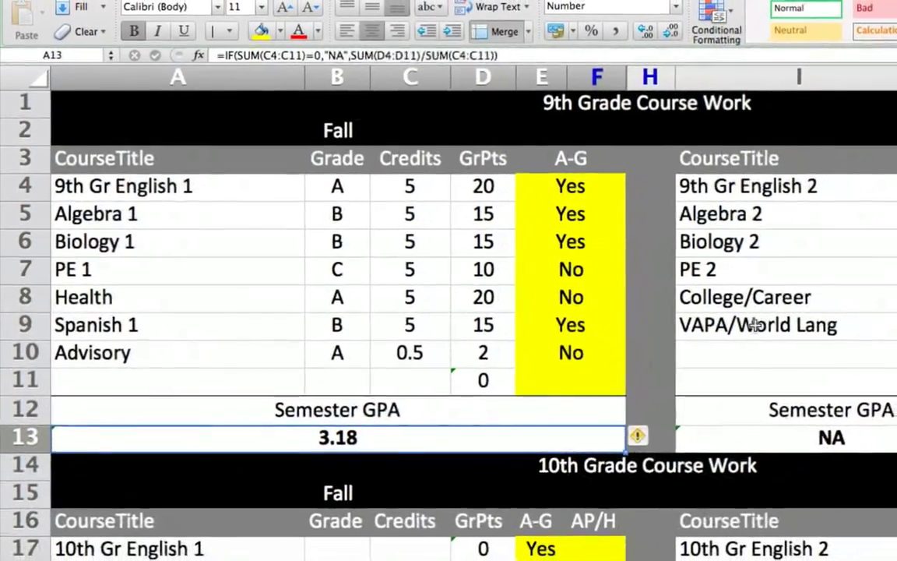
# - Replace the spring VAPA/World Lang course with Spanish 2 and add Advisory below it
pyautogui.click(829, 334)
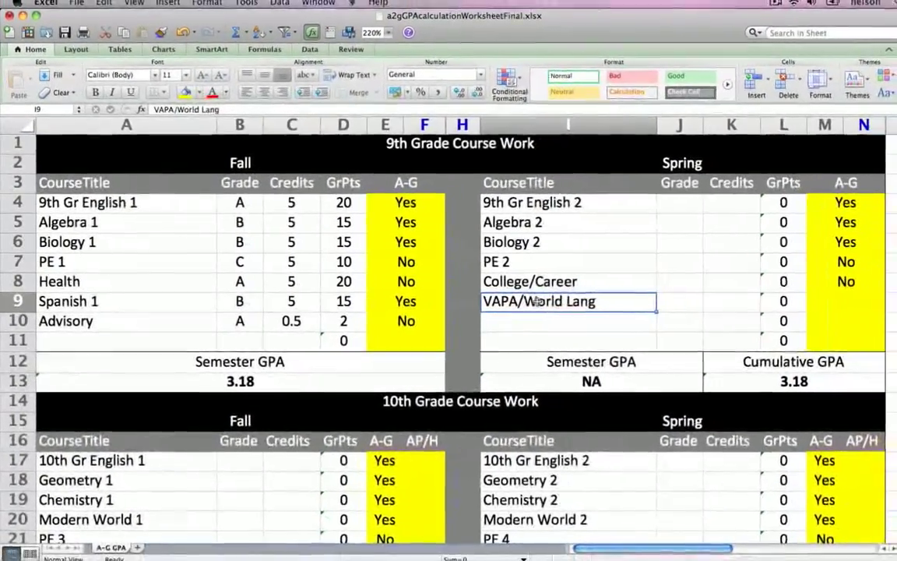
pyautogui.write('Sp')
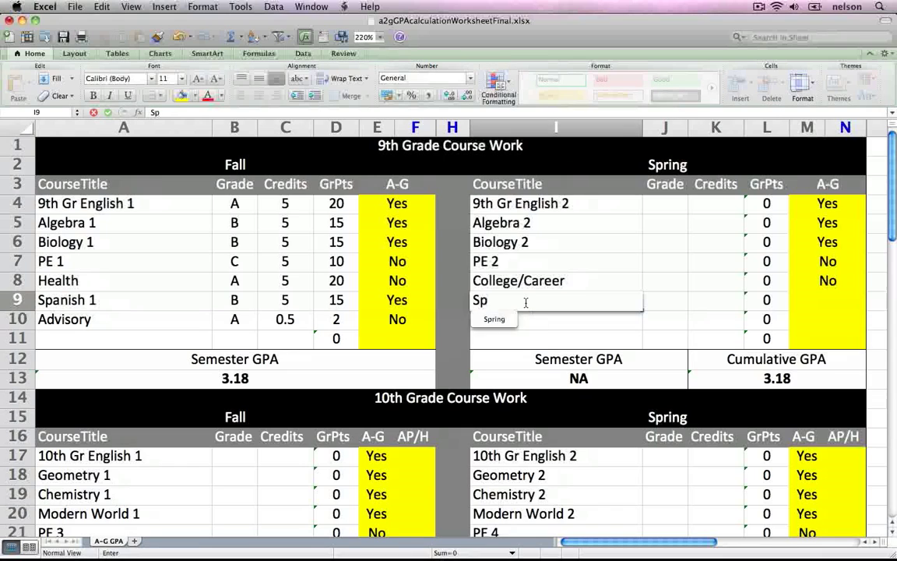
pyautogui.write('anish 2')
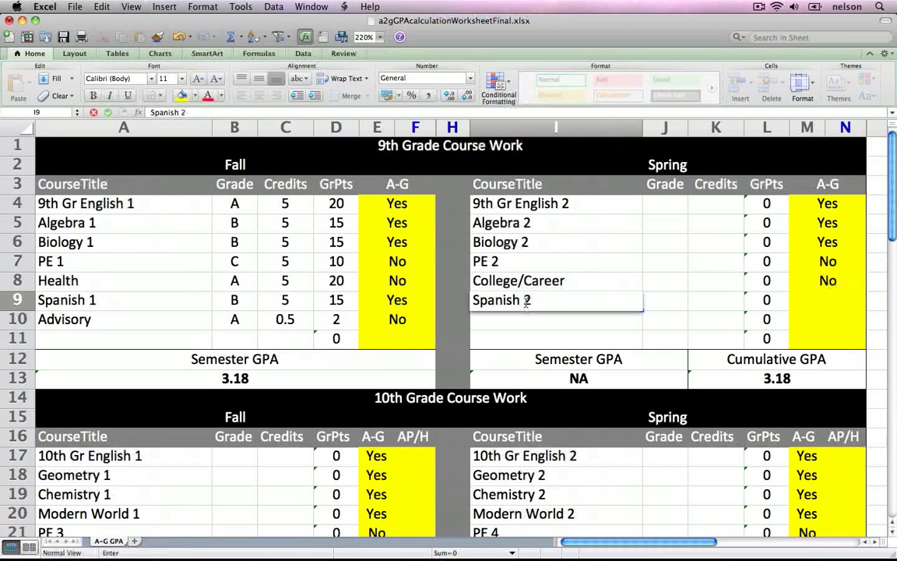
pyautogui.press('Return')
pyautogui.write('Advisory')
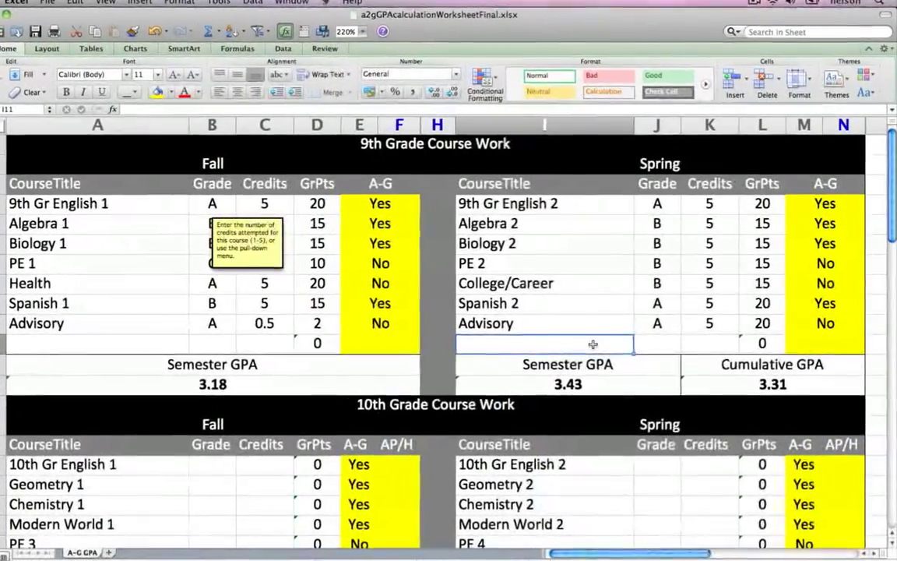
pyautogui.click(683, 334)
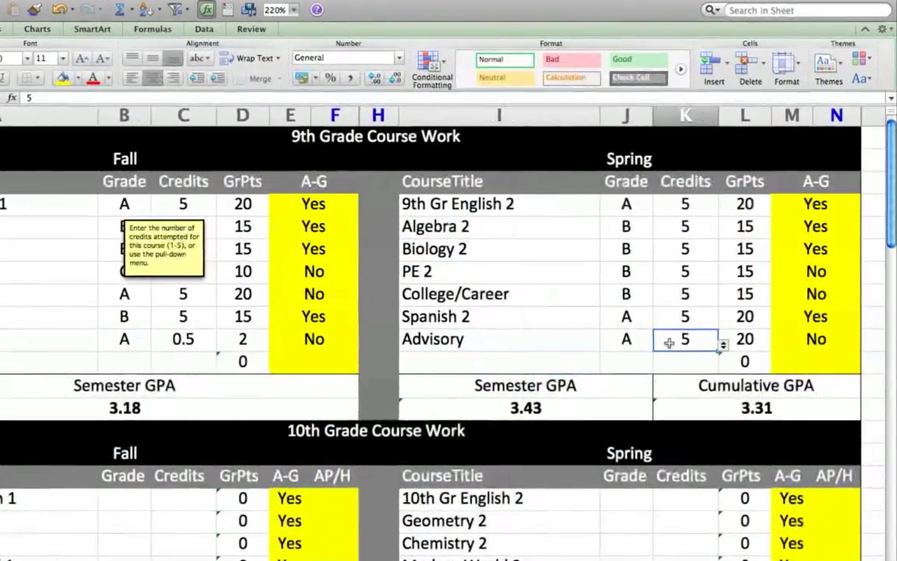